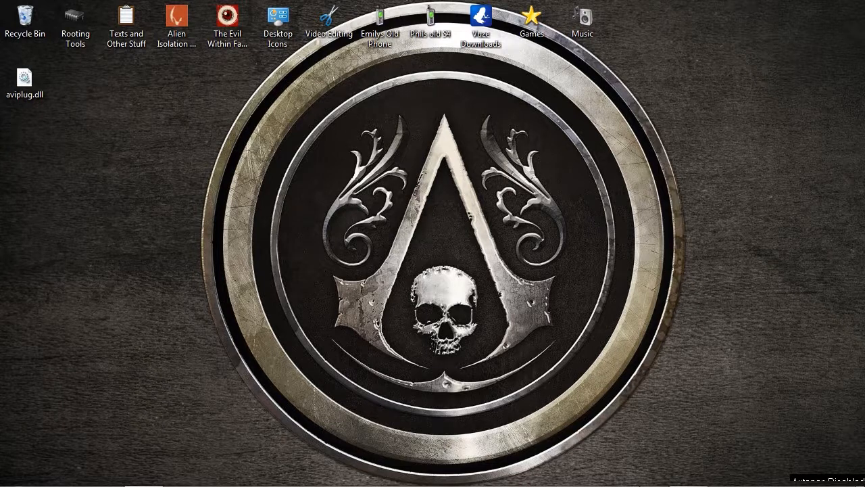
Switch to Dxtory and toggle the Record Status option in the overlay settings
{"action": "left_click", "coordinate": [646, 477]}
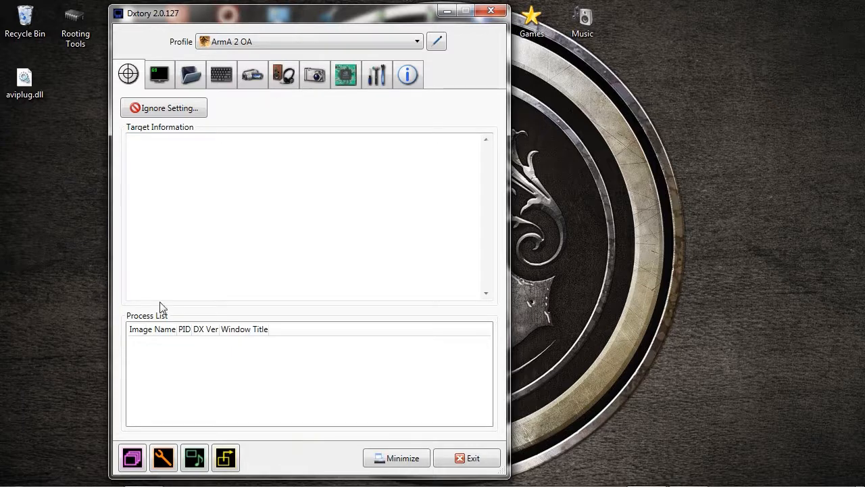
{"action": "left_click", "coordinate": [161, 79]}
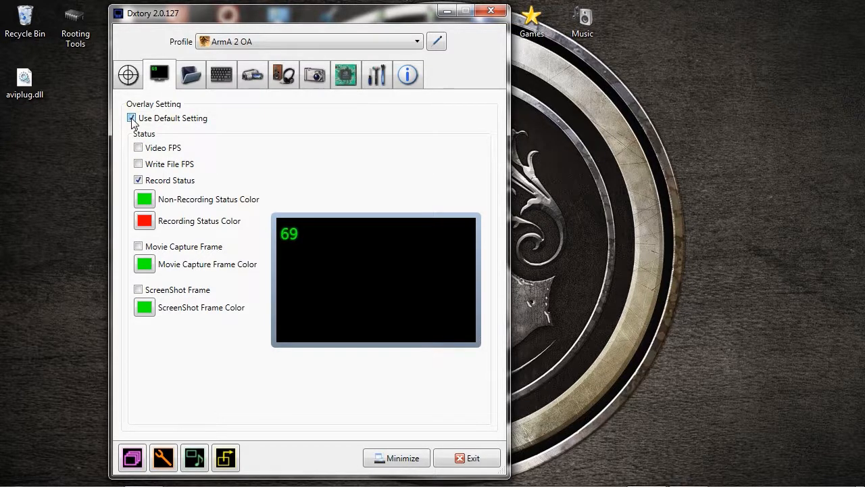
{"action": "left_click", "coordinate": [139, 181]}
Turn on Use Default Setting in the folder settings
{"action": "left_click", "coordinate": [185, 77]}
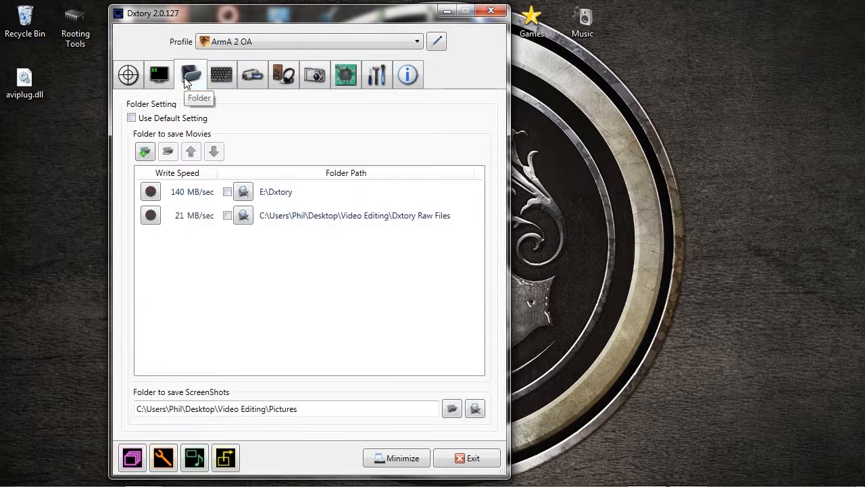
{"action": "left_click", "coordinate": [131, 119]}
{"action": "left_click", "coordinate": [131, 119]}
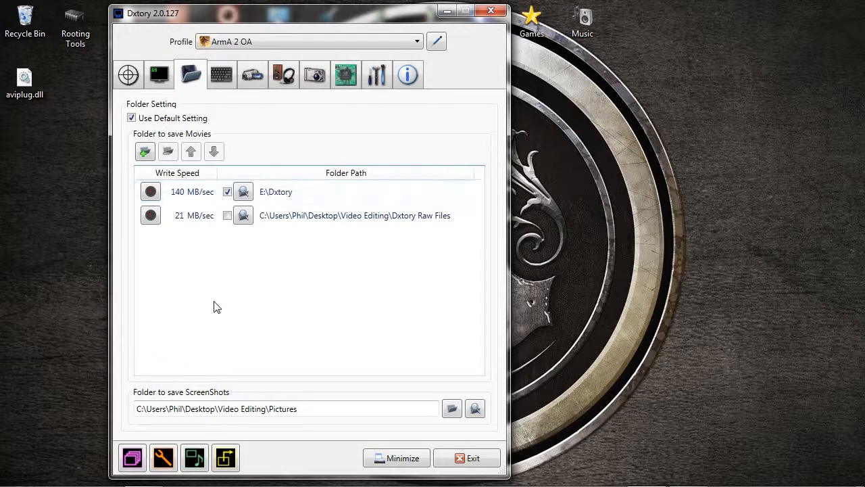
Browse the computer's drives in Windows Explorer and open the Seagate Expansion Drive (E:)
{"action": "left_click", "coordinate": [9, 475]}
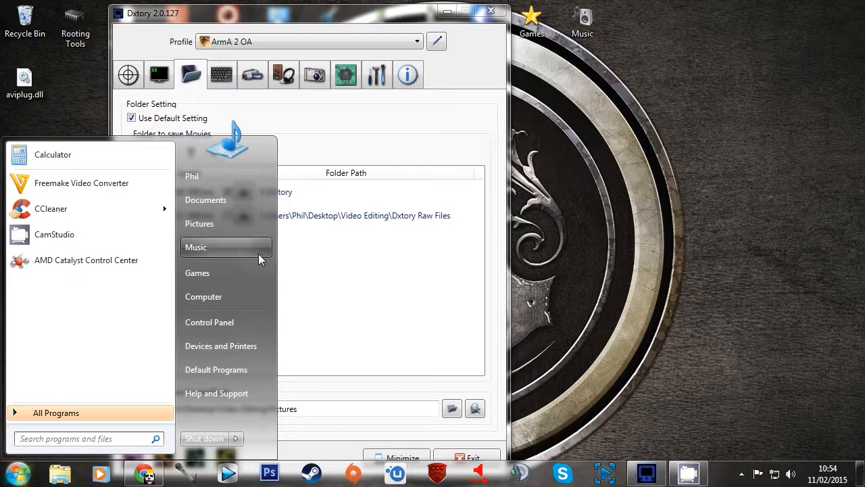
{"action": "left_click", "coordinate": [217, 296]}
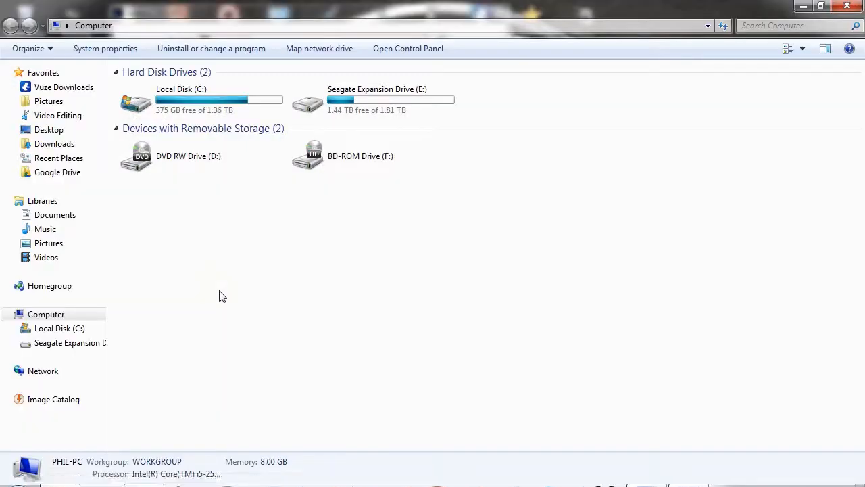
{"action": "double_click", "coordinate": [410, 112]}
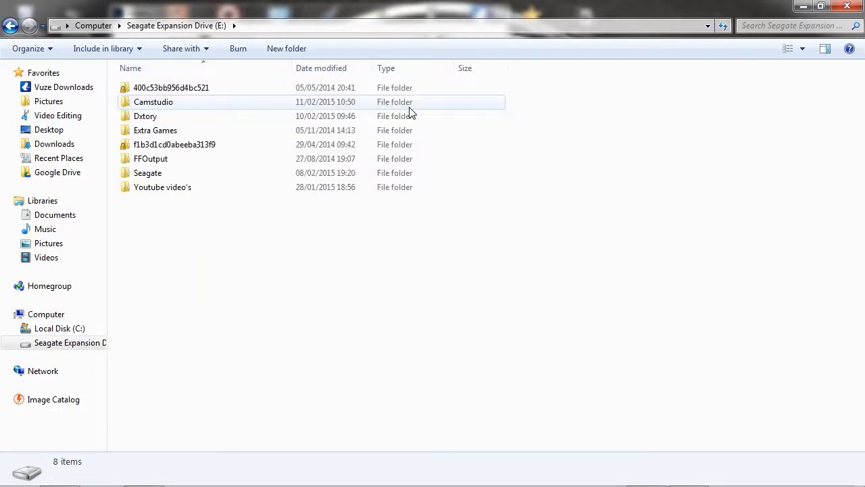
Look at the new-item choices on the E: drive without creating anything, locate the Dxtory folder and close the window
{"action": "right_click", "coordinate": [238, 274]}
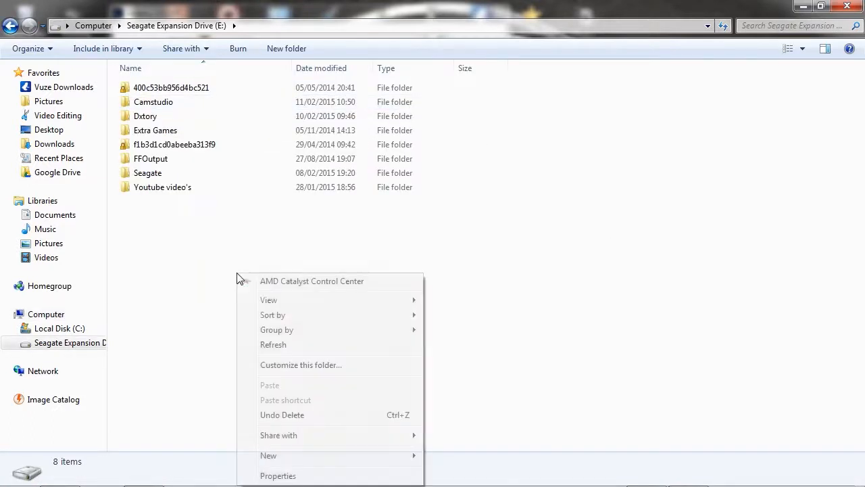
{"action": "mouse_move", "coordinate": [307, 456]}
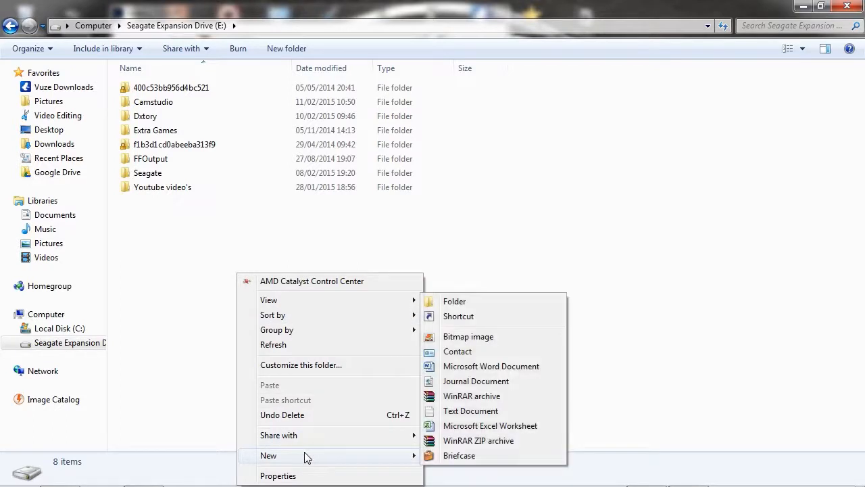
{"action": "left_click", "coordinate": [181, 265]}
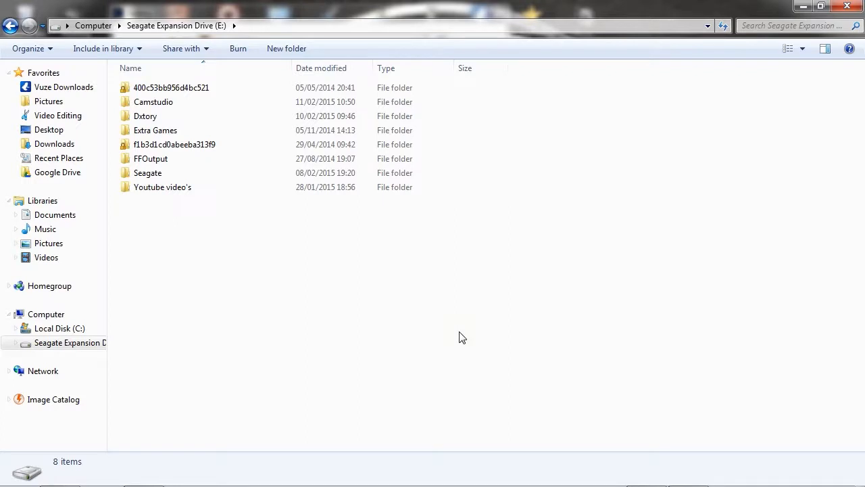
{"action": "mouse_move", "coordinate": [155, 120]}
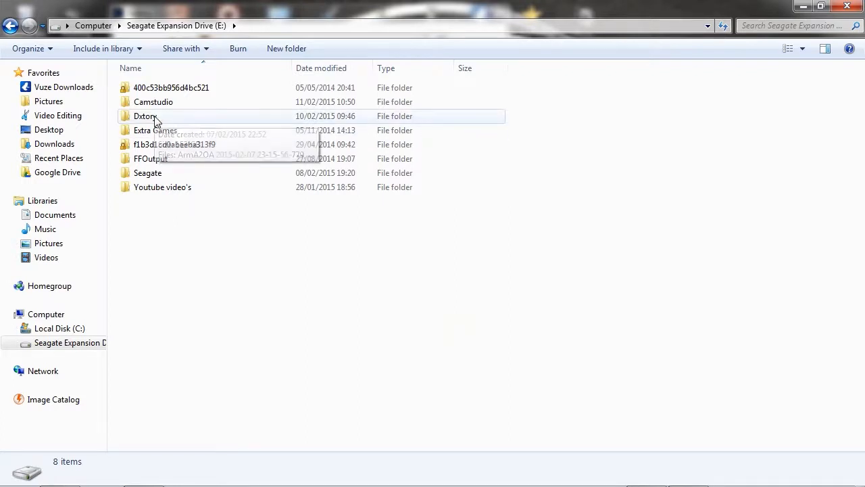
{"action": "left_click", "coordinate": [840, 6]}
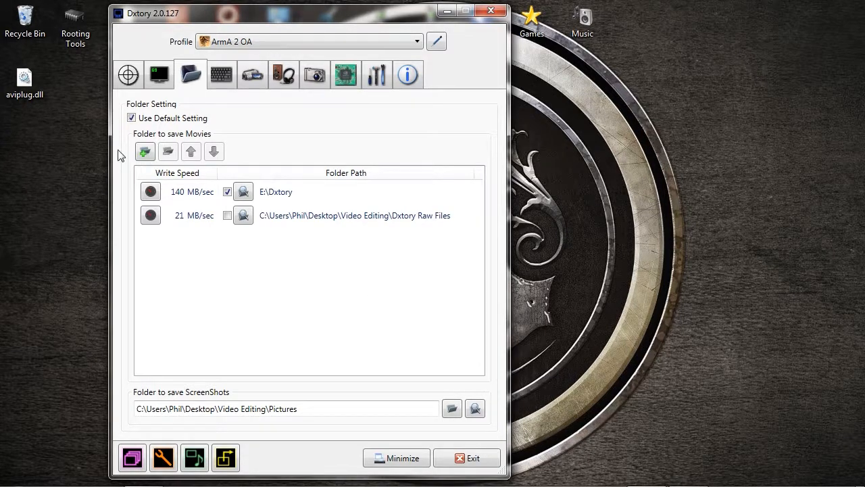
Browse to the Dxtory folder on the Seagate Expansion Drive (E:) as a movie save location, and cancel
{"action": "left_click", "coordinate": [145, 153]}
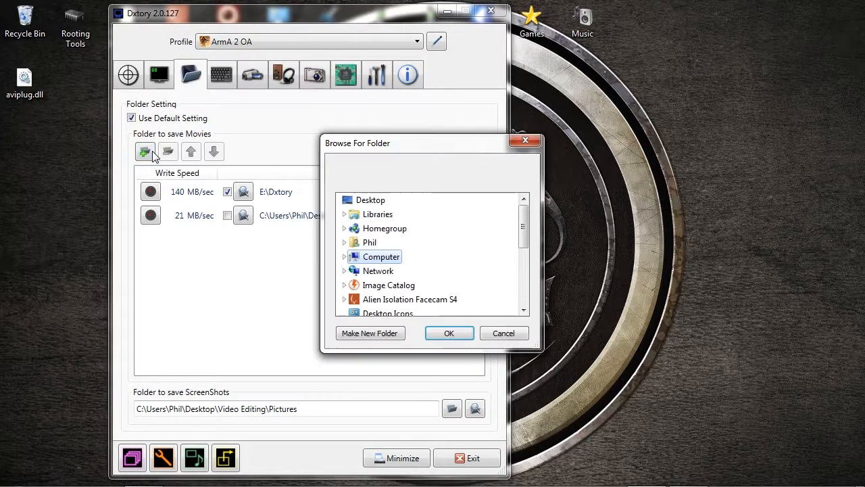
{"action": "mouse_move", "coordinate": [526, 239]}
{"action": "left_mouse_down"}
{"action": "mouse_move", "coordinate": [526, 303]}
{"action": "mouse_move", "coordinate": [527, 227]}
{"action": "left_mouse_up"}
{"action": "left_click", "coordinate": [345, 257]}
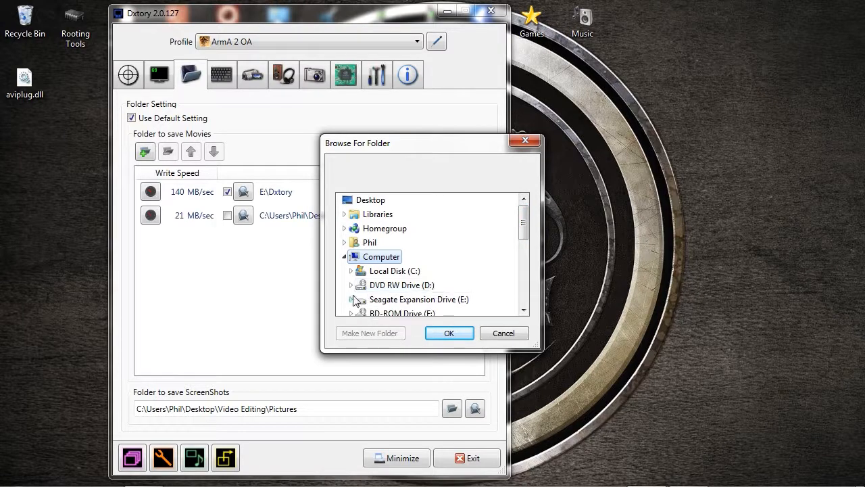
{"action": "left_click_drag", "start_coordinate": [523, 228], "coordinate": [522, 247]}
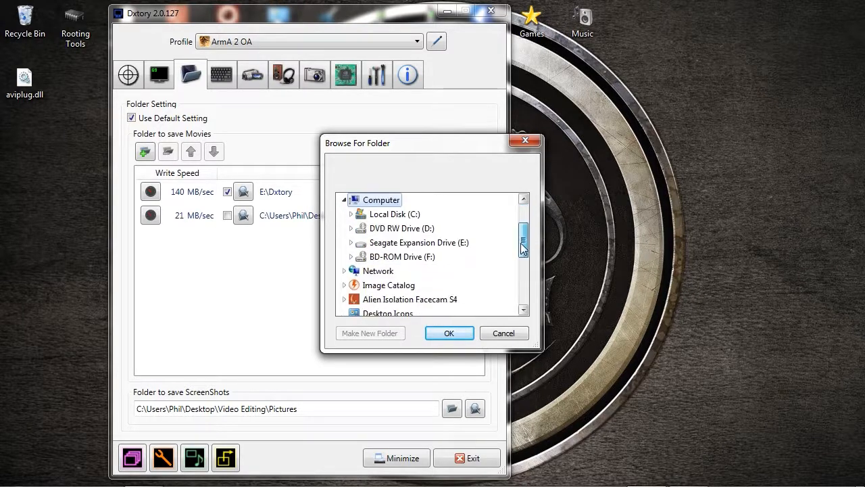
{"action": "left_click", "coordinate": [352, 243]}
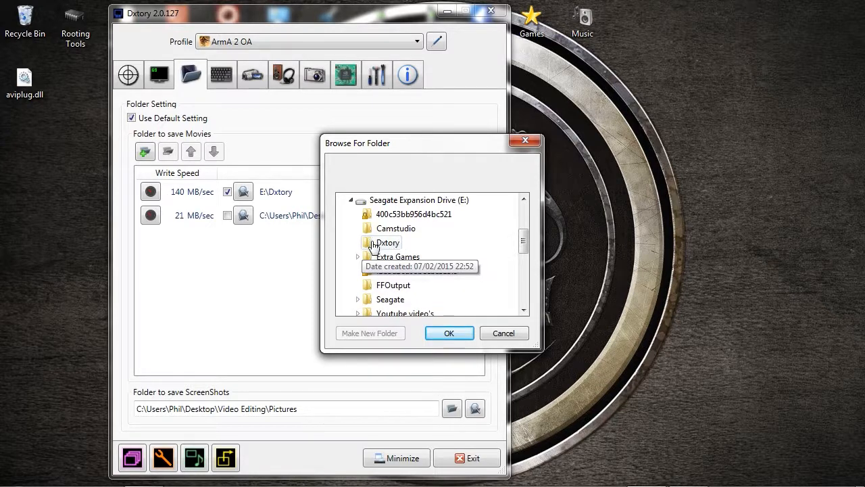
{"action": "left_click", "coordinate": [502, 335]}
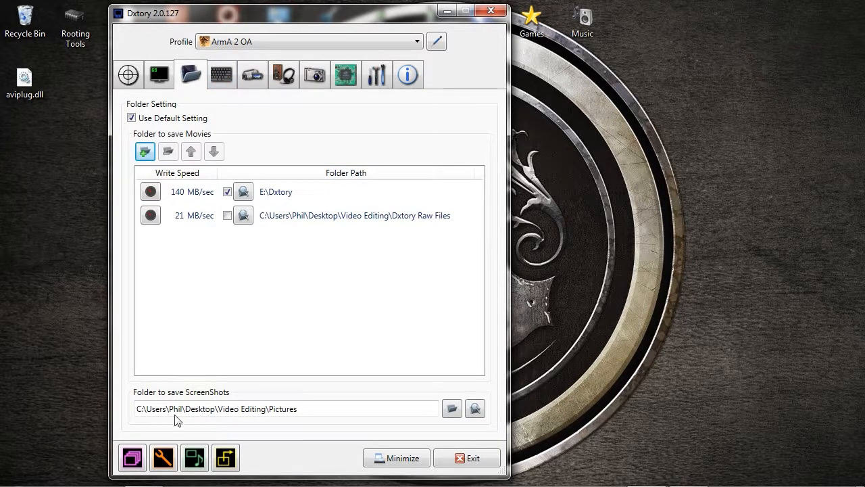
Look through the available folders for saving screenshots and cancel the selection
{"action": "left_click", "coordinate": [452, 409]}
{"action": "mouse_move", "coordinate": [523, 272]}
{"action": "left_mouse_down"}
{"action": "mouse_move", "coordinate": [521, 261]}
{"action": "mouse_move", "coordinate": [529, 287]}
{"action": "left_mouse_up"}
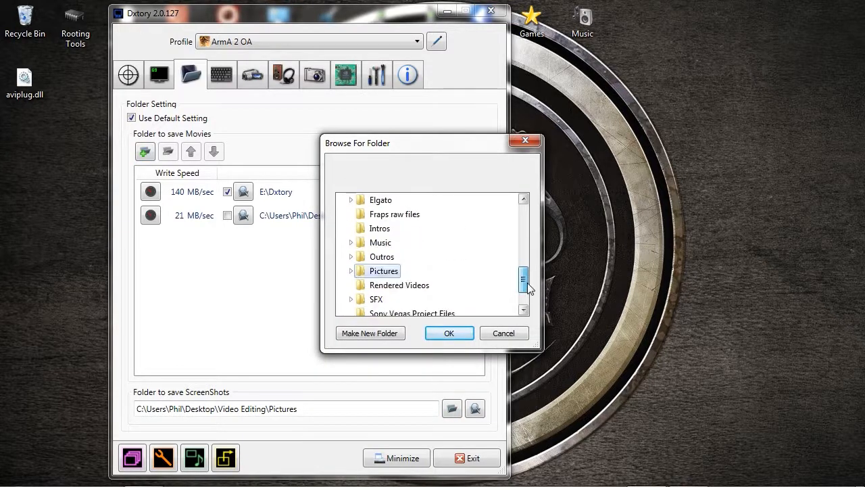
{"action": "left_click", "coordinate": [516, 333]}
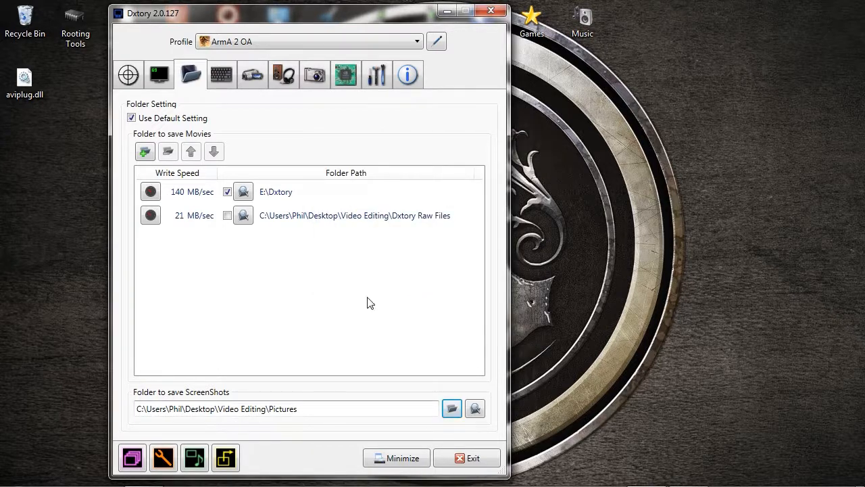
Review the hotkey assignments and select Lagarith Lossless Codec as the video codec in the movie settings
{"action": "left_click", "coordinate": [217, 78]}
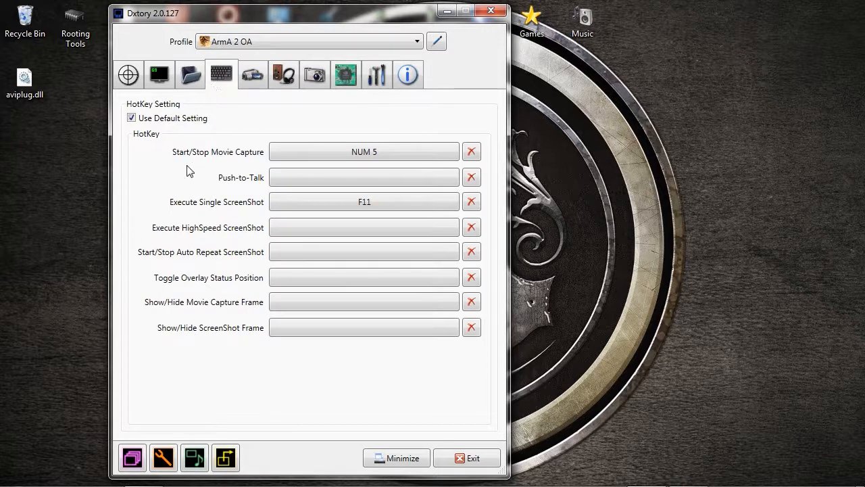
{"action": "mouse_move", "coordinate": [132, 121]}
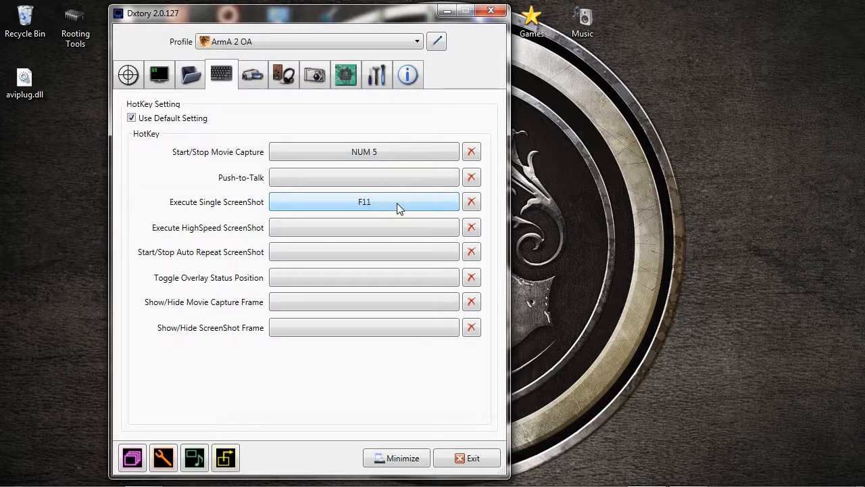
{"action": "left_click", "coordinate": [254, 79]}
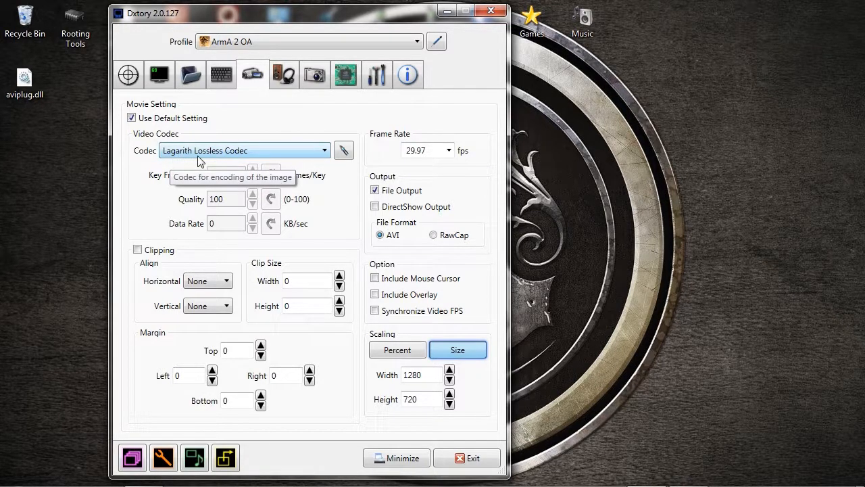
{"action": "left_click", "coordinate": [298, 151]}
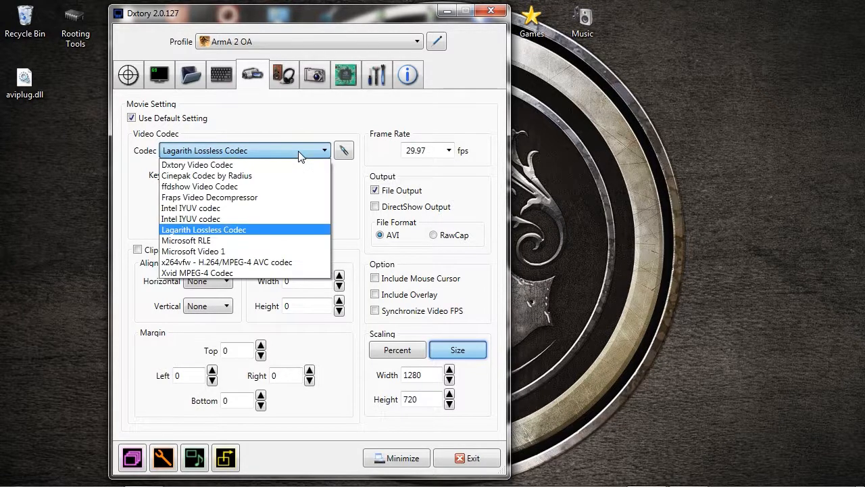
{"action": "left_click", "coordinate": [236, 231]}
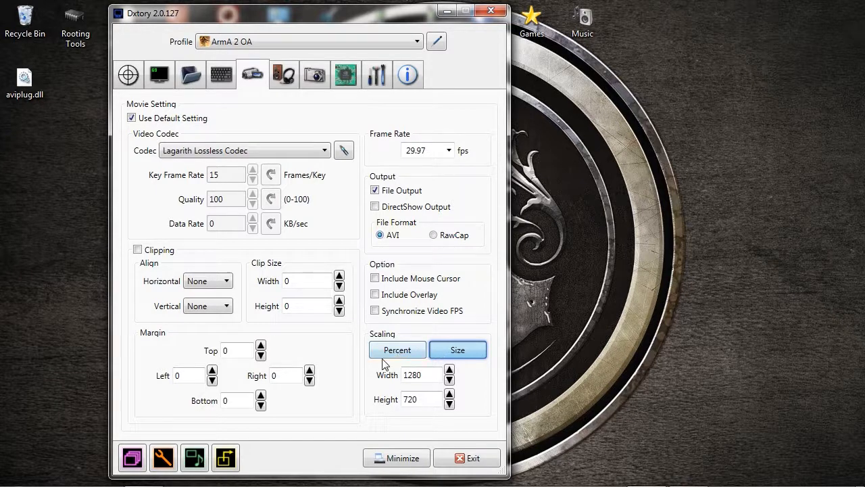
Try percent scaling at 100% for the movie capture, and switch back to scaling by size
{"action": "left_click", "coordinate": [415, 357]}
{"action": "left_click", "coordinate": [396, 399]}
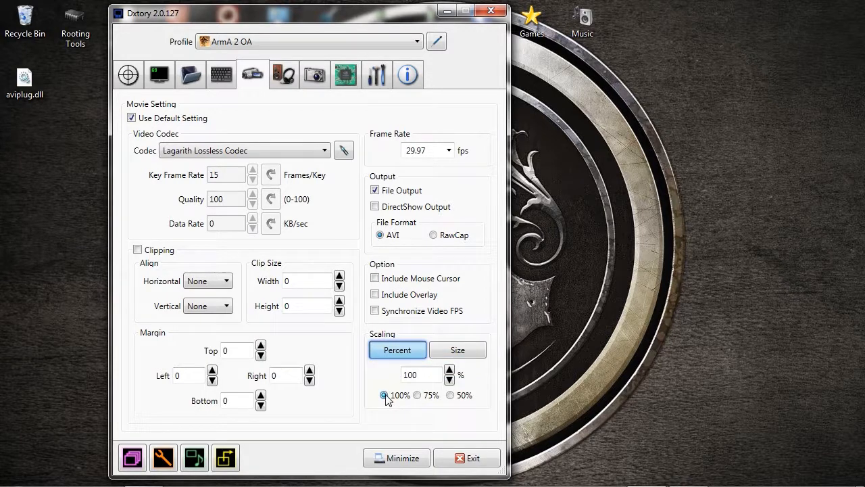
{"action": "left_click", "coordinate": [471, 355]}
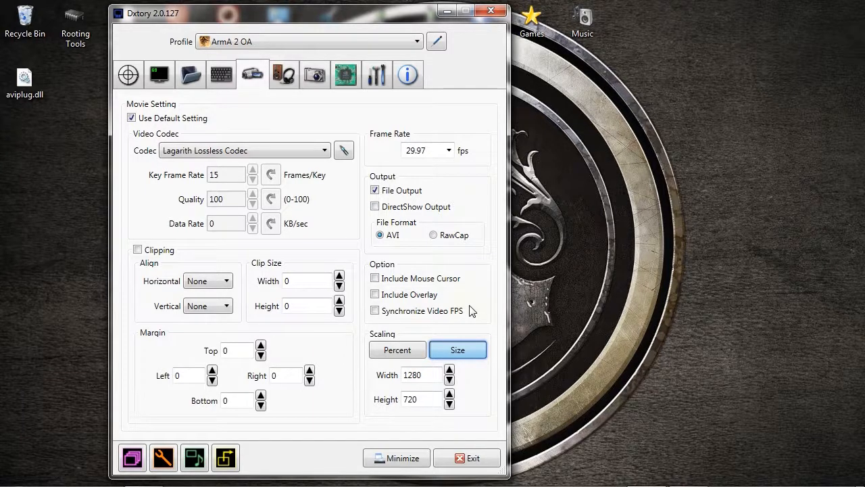
Switch to Chrome, search Google for "whats my screen resolution" and open whatismyscreenresolution.com
{"action": "mouse_move", "coordinate": [105, 484]}
{"action": "left_click", "coordinate": [146, 479]}
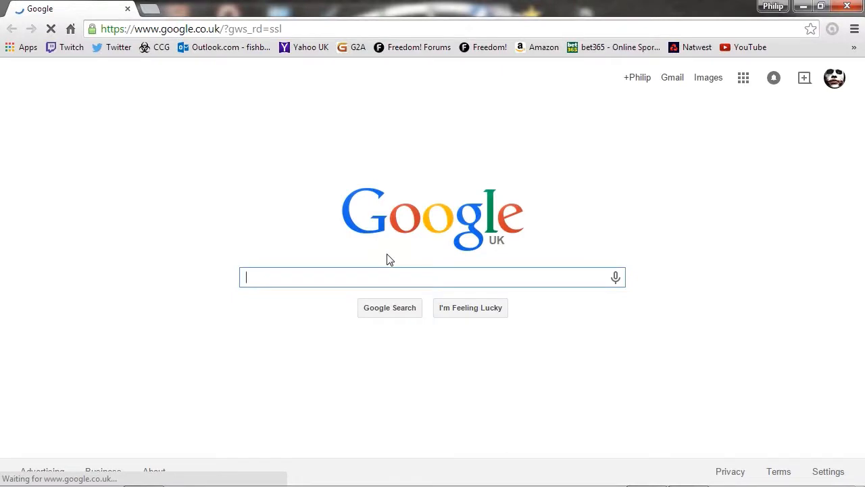
{"action": "type", "text": "w"}
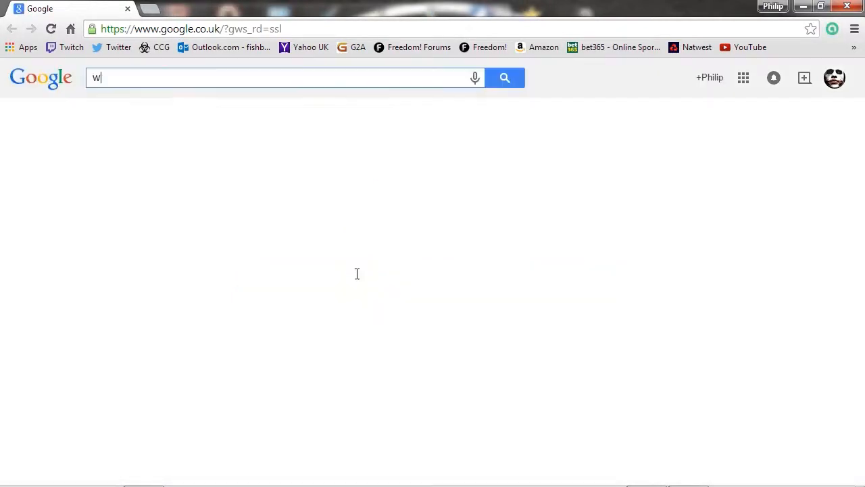
{"action": "type", "text": "hats my scree"}
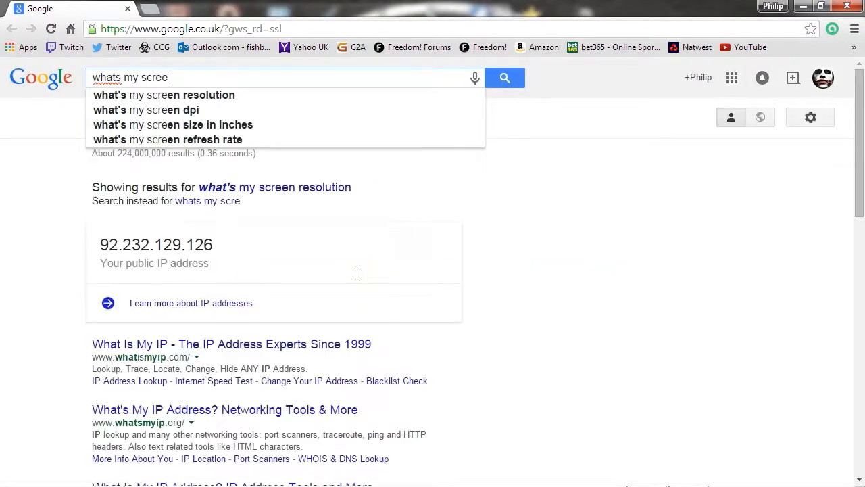
{"action": "type", "text": "n resolution"}
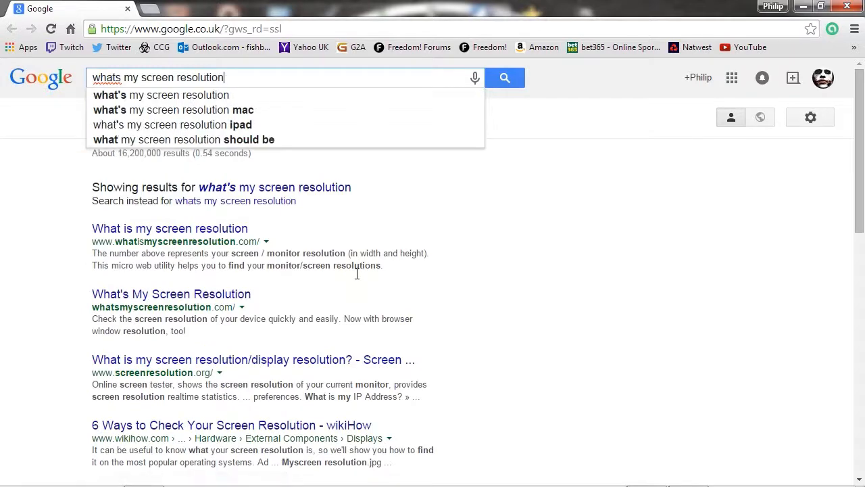
{"action": "key", "text": "Return"}
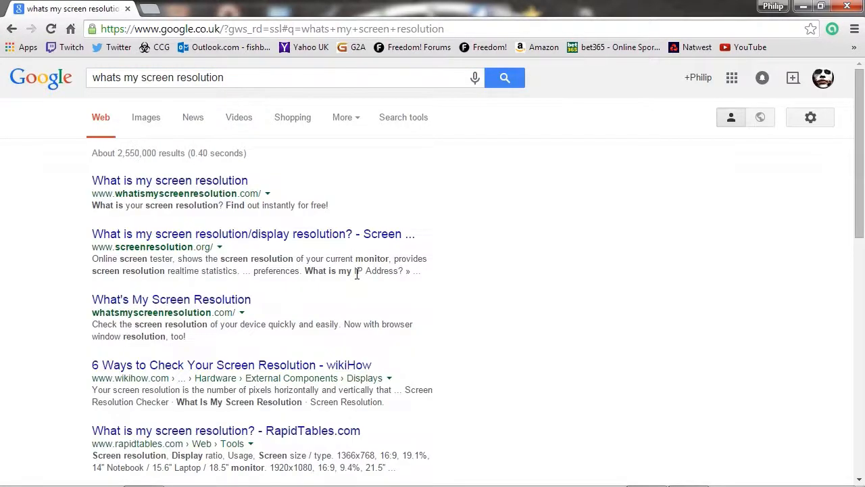
{"action": "left_click", "coordinate": [215, 183]}
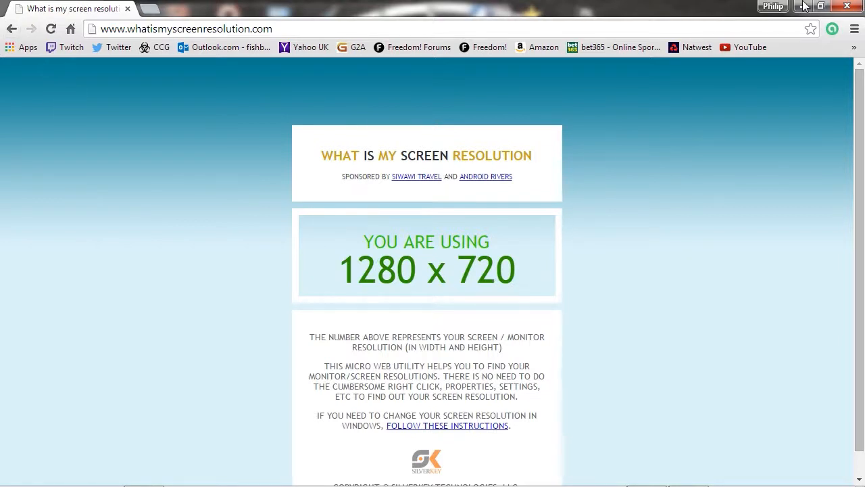
Close the browser and check the scaling width and height in Dxtory's movie settings
{"action": "left_click", "coordinate": [851, 6]}
{"action": "double_click", "coordinate": [414, 375]}
{"action": "left_click_drag", "start_coordinate": [421, 400], "coordinate": [402, 399]}
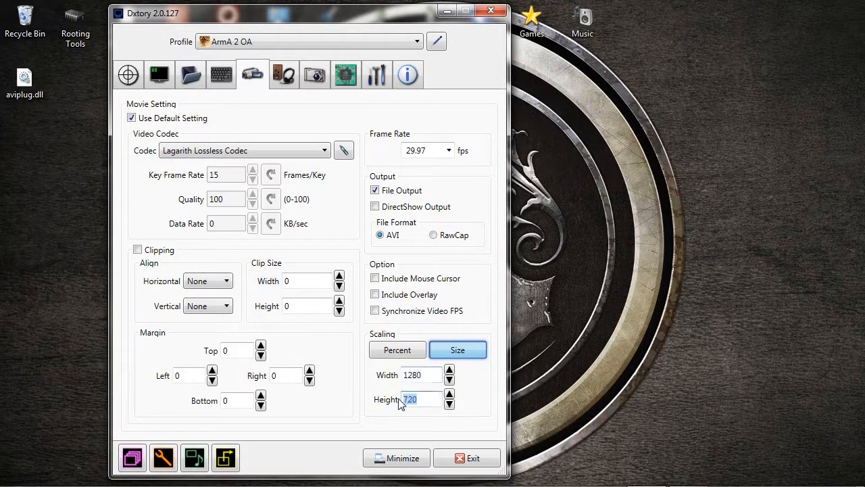
Open the audio settings and check which recording devices are available for audio stream 1
{"action": "left_click", "coordinate": [284, 75]}
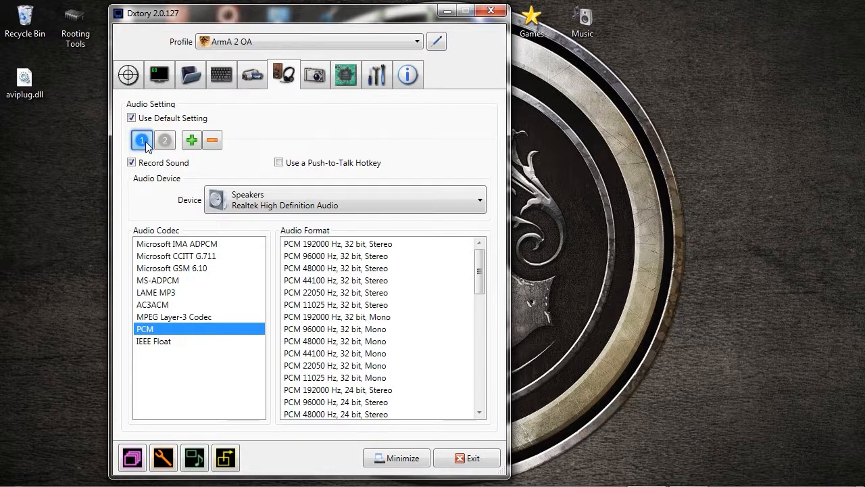
{"action": "left_click", "coordinate": [384, 197]}
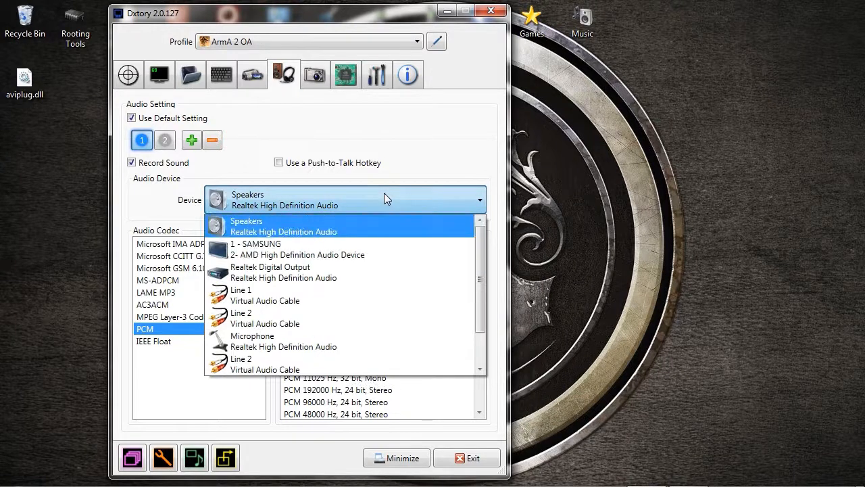
{"action": "left_click", "coordinate": [384, 196]}
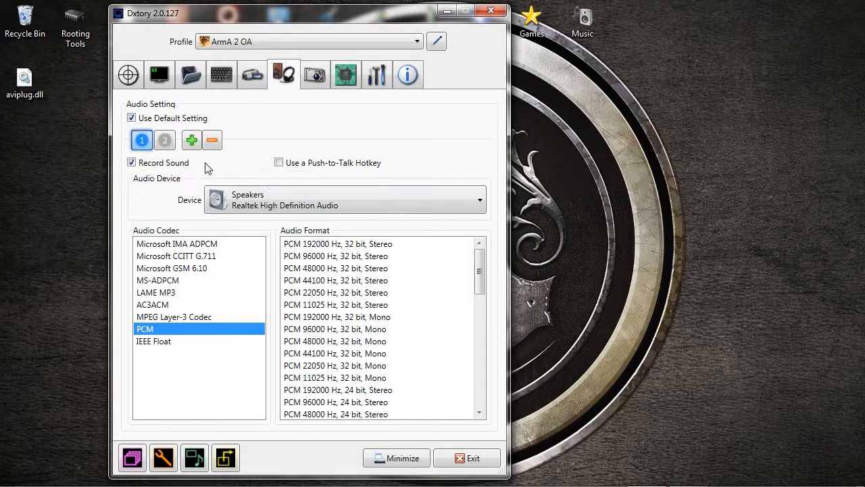
Compare the device, codec and audio format settings of audio streams 1 and 2
{"action": "left_click", "coordinate": [164, 141]}
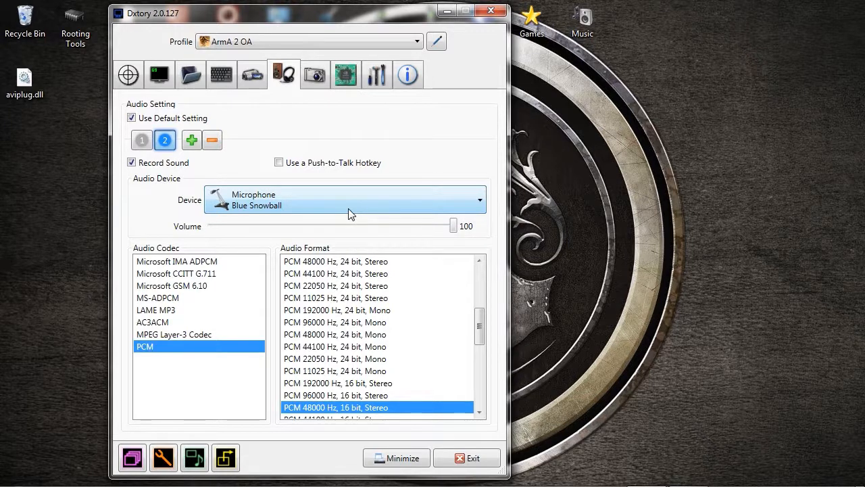
{"action": "left_click", "coordinate": [143, 143]}
{"action": "left_click", "coordinate": [159, 143]}
{"action": "left_click", "coordinate": [144, 141]}
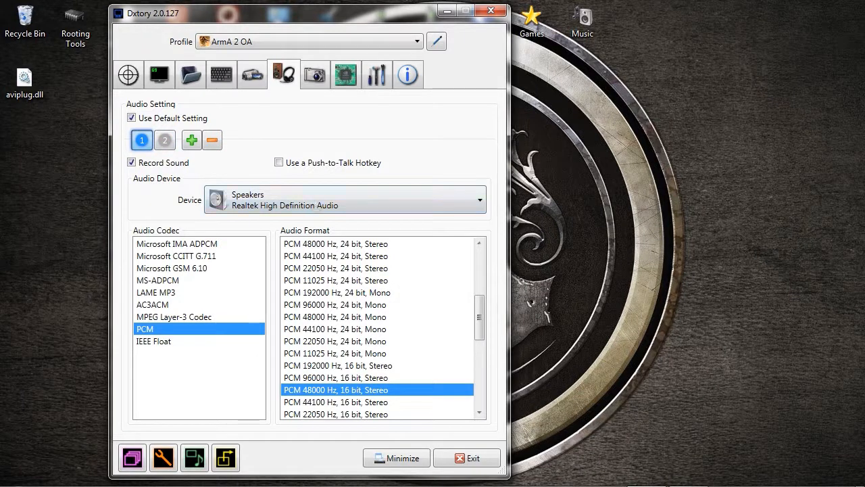
{"action": "left_click", "coordinate": [168, 148]}
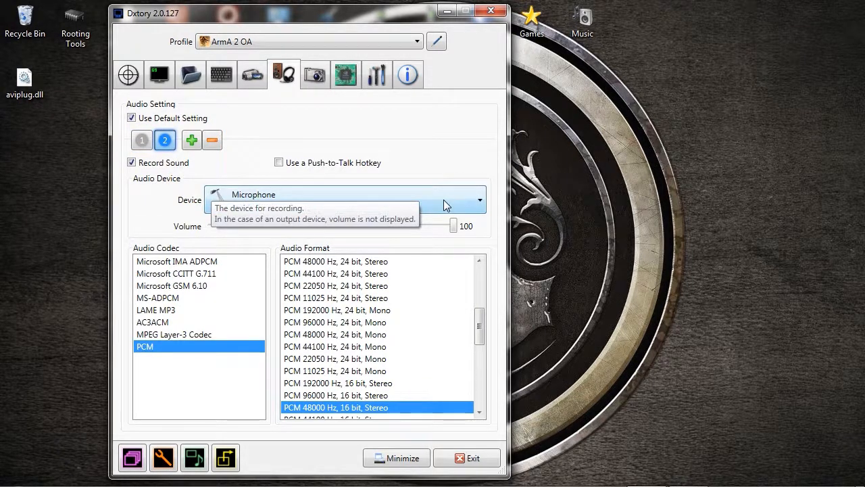
{"action": "left_click", "coordinate": [142, 142]}
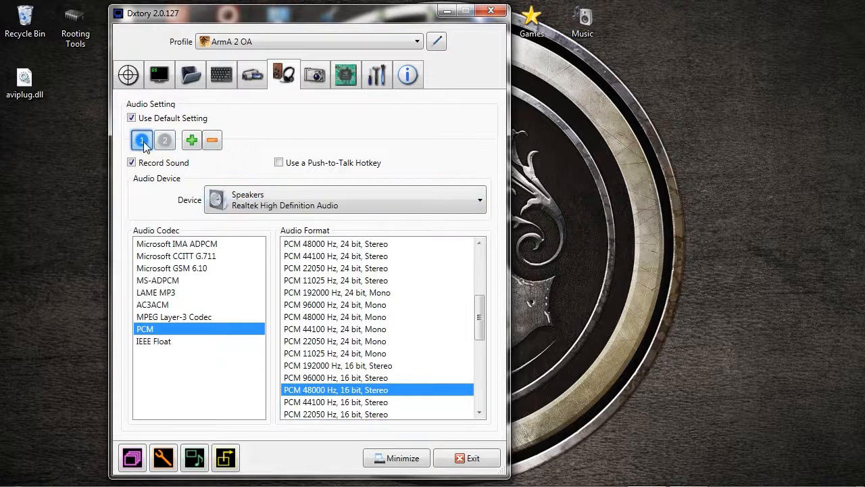
Add a third audio stream, check its device choices, and remove that stream again
{"action": "left_click", "coordinate": [197, 147]}
{"action": "left_click", "coordinate": [187, 144]}
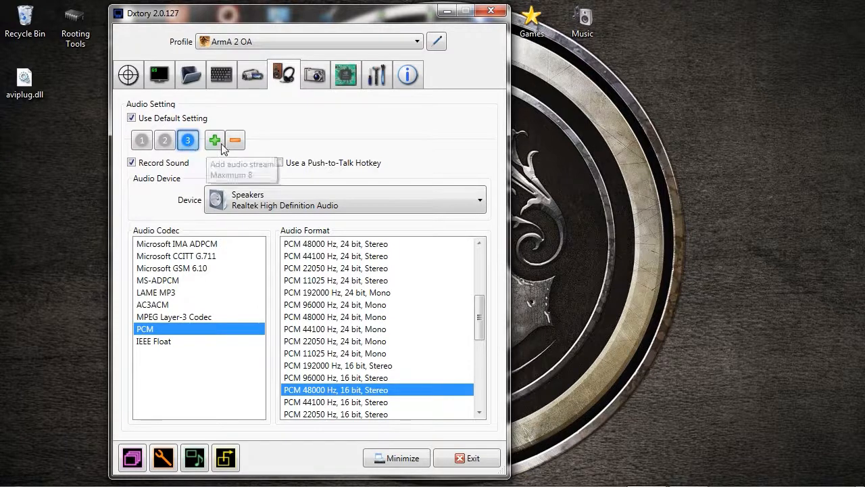
{"action": "left_click", "coordinate": [281, 197]}
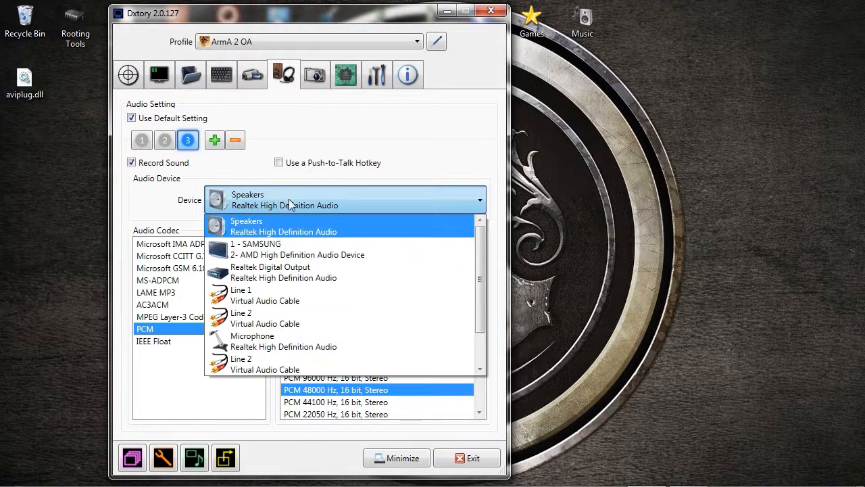
{"action": "left_click", "coordinate": [289, 204]}
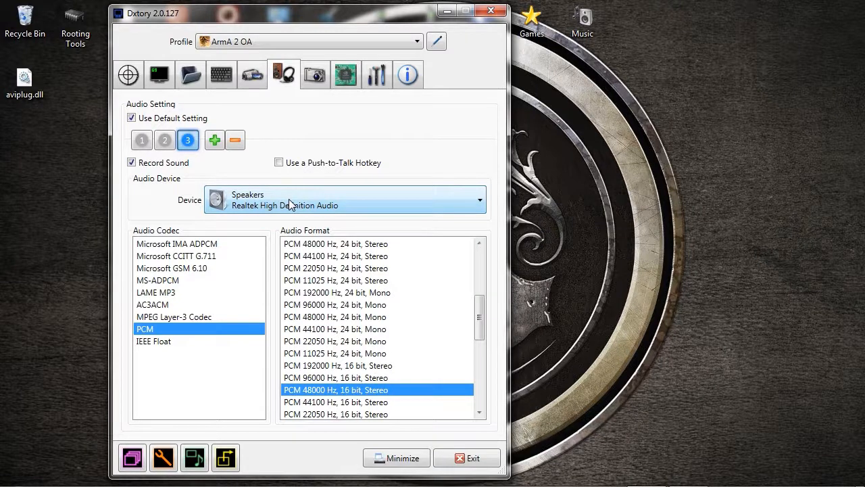
{"action": "left_click", "coordinate": [233, 143]}
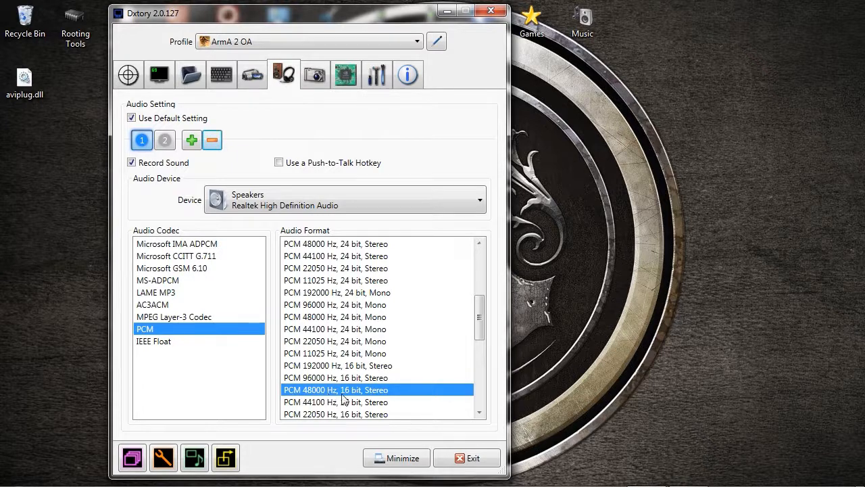
Review the screenshot settings and the advanced options, including the processing threads and video FPS limit
{"action": "left_click", "coordinate": [325, 79]}
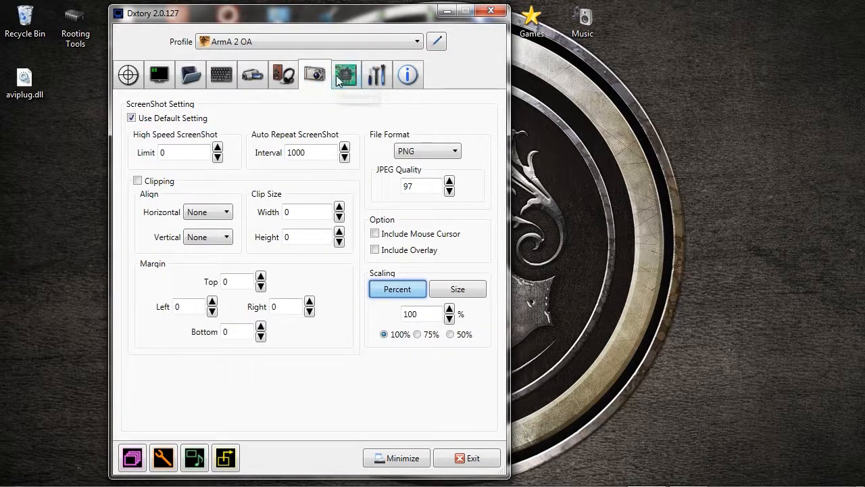
{"action": "left_click", "coordinate": [338, 79]}
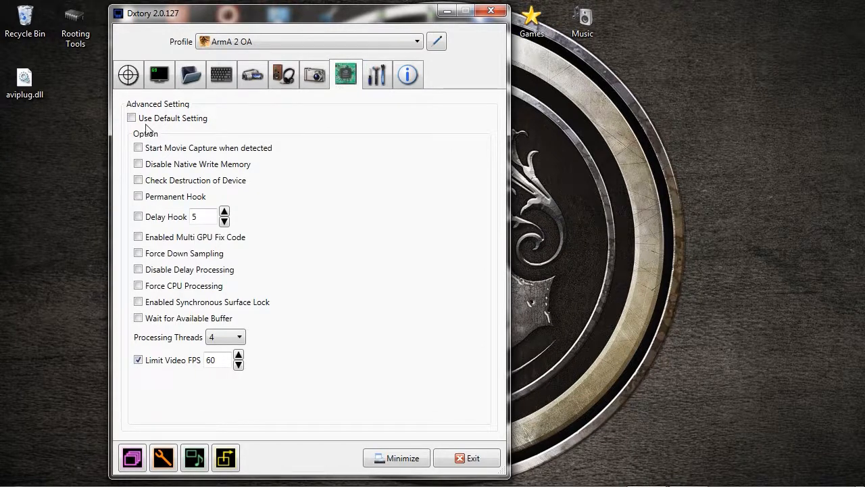
{"action": "left_click", "coordinate": [137, 360]}
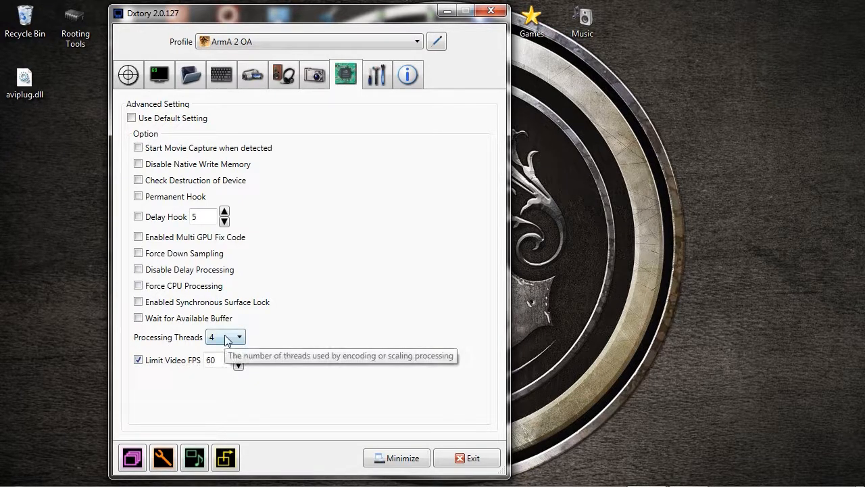
Open the global settings and check the list of available game profiles without switching profile
{"action": "left_click", "coordinate": [381, 76]}
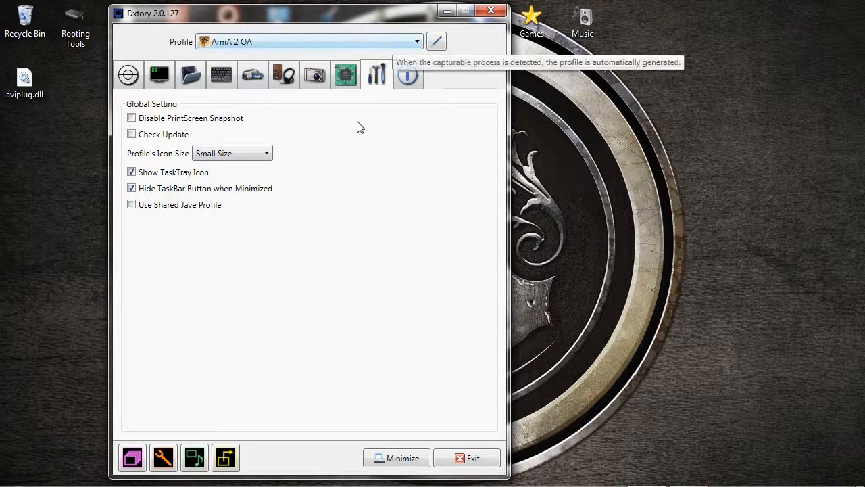
{"action": "left_click", "coordinate": [358, 43]}
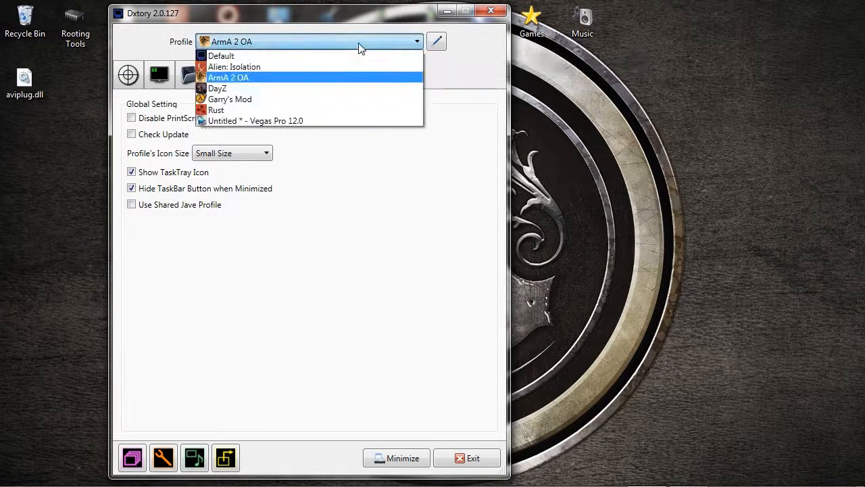
{"action": "left_click", "coordinate": [388, 277]}
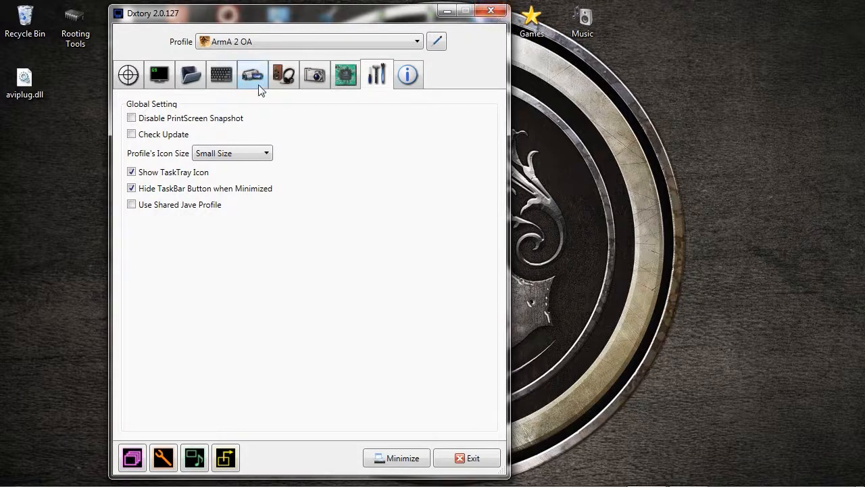
Recheck the hotkey assignments and the folders for saving movies and screenshots
{"action": "left_click", "coordinate": [219, 77]}
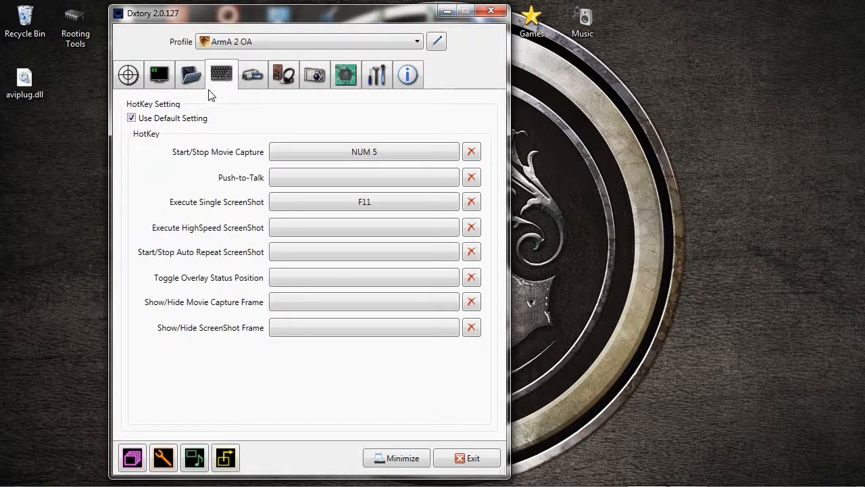
{"action": "left_click", "coordinate": [193, 78]}
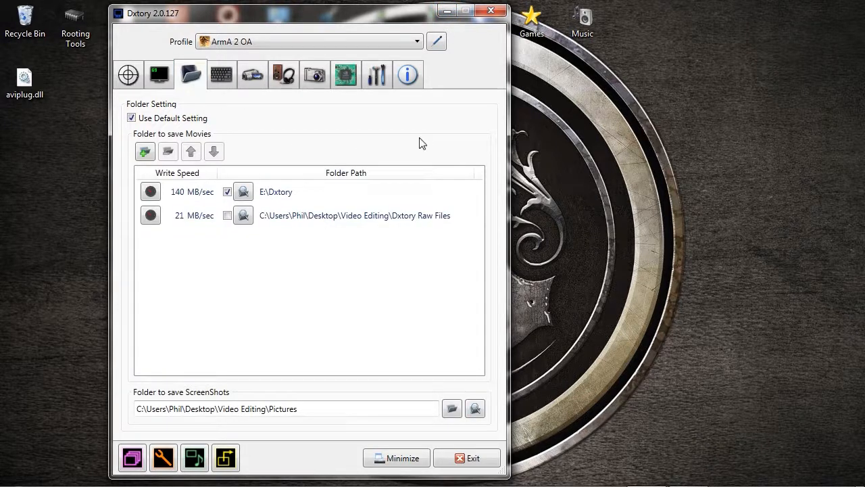